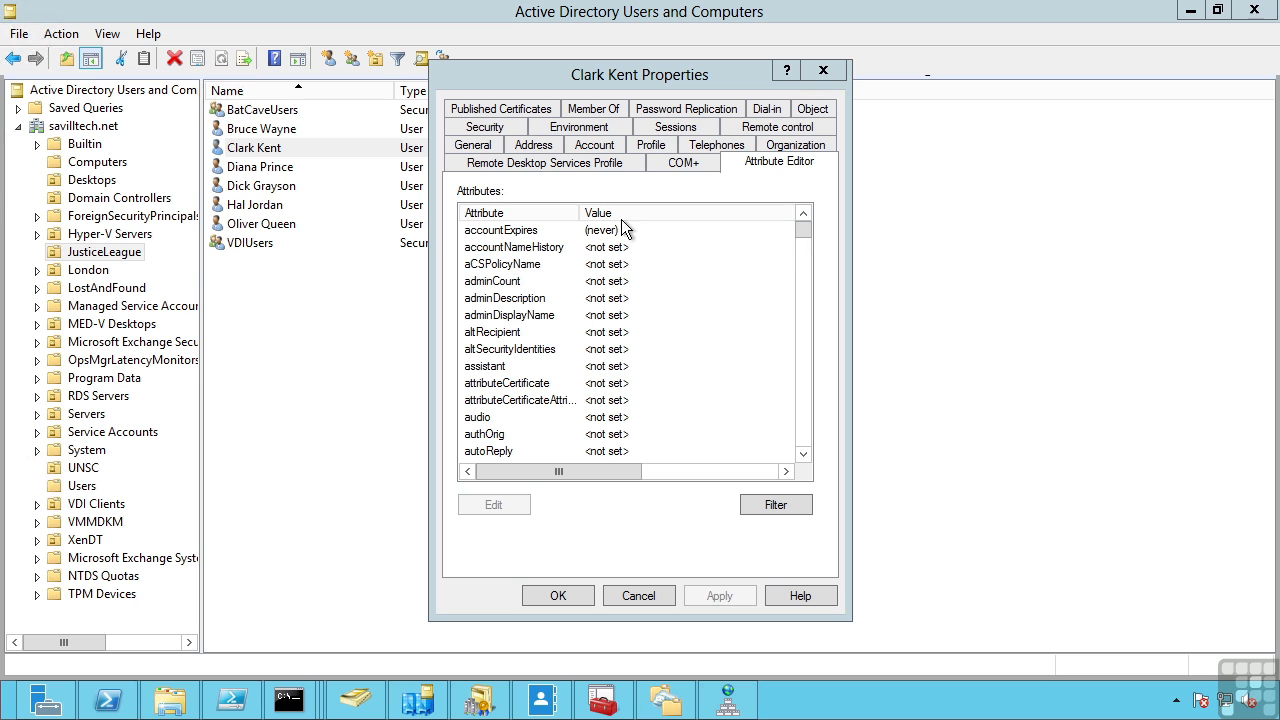
Step: Examine the logon-related attributes in the open user's properties, select logonCount, and close the properties without changes
drag(801, 228, 803, 255)
click(487, 333)
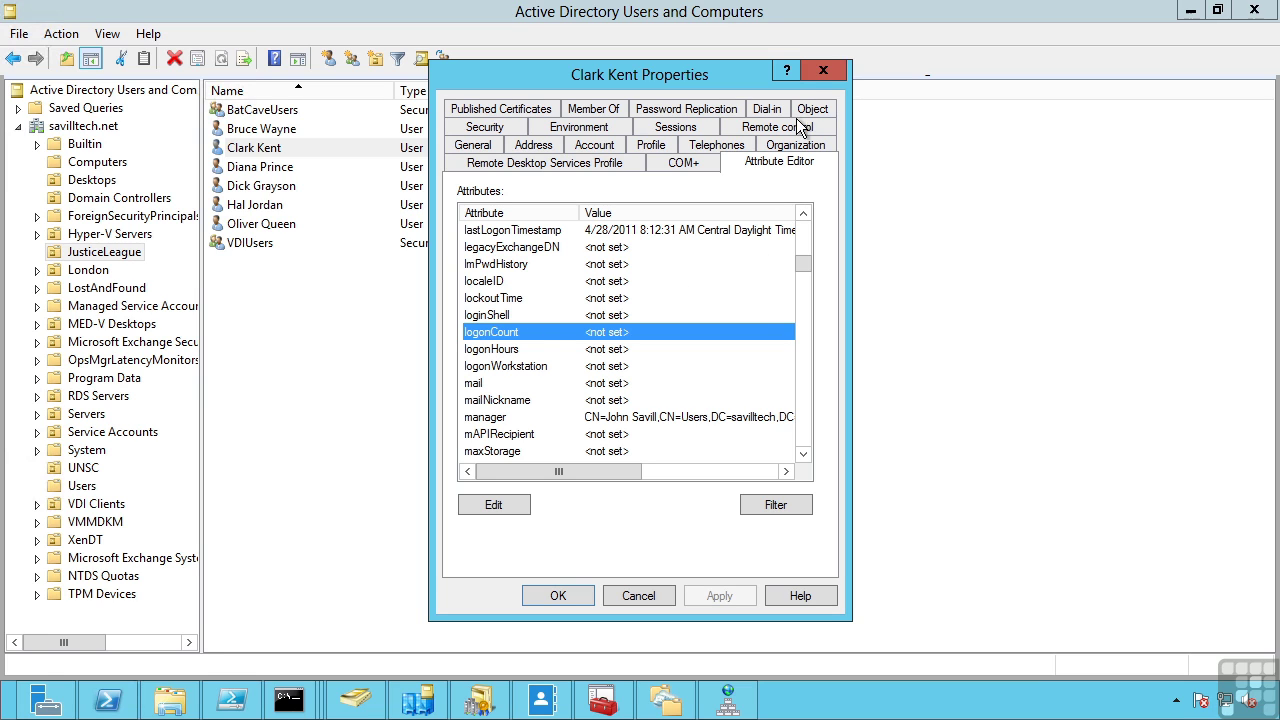
click(816, 73)
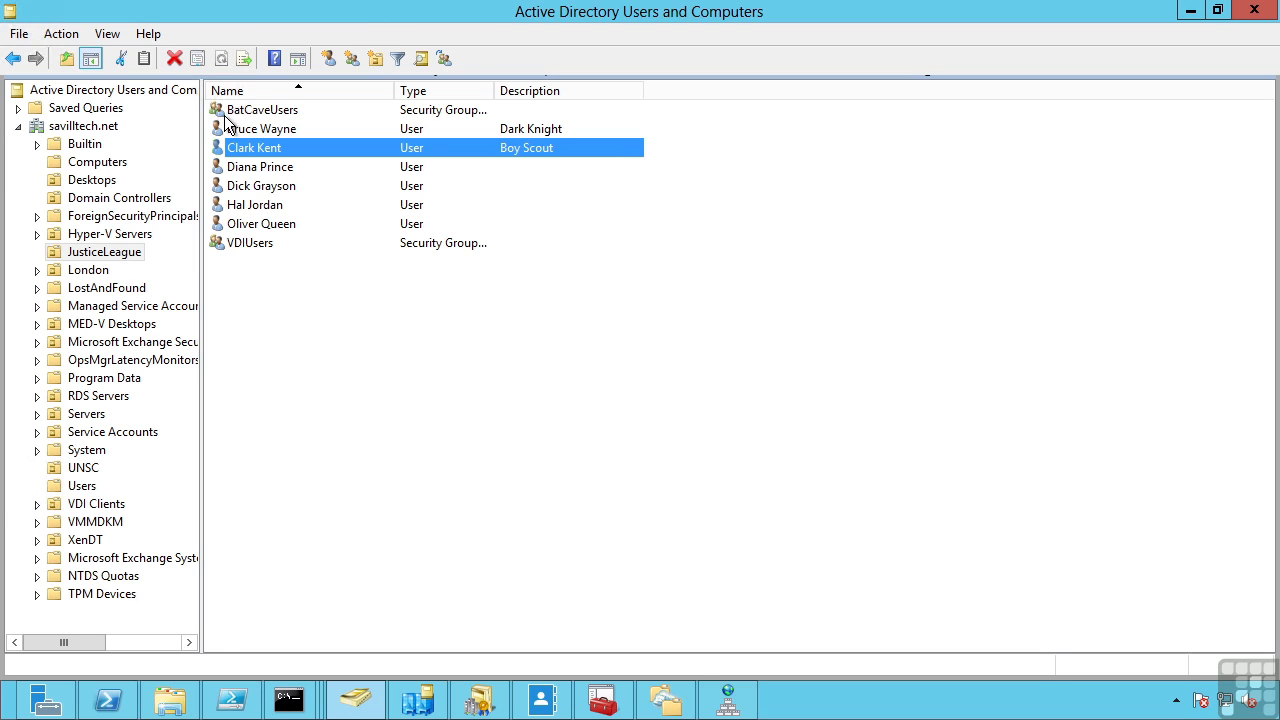
Step: Open the operations masters of the savilltech.net domain and view the RID and PDC role holders
right_click(90, 128)
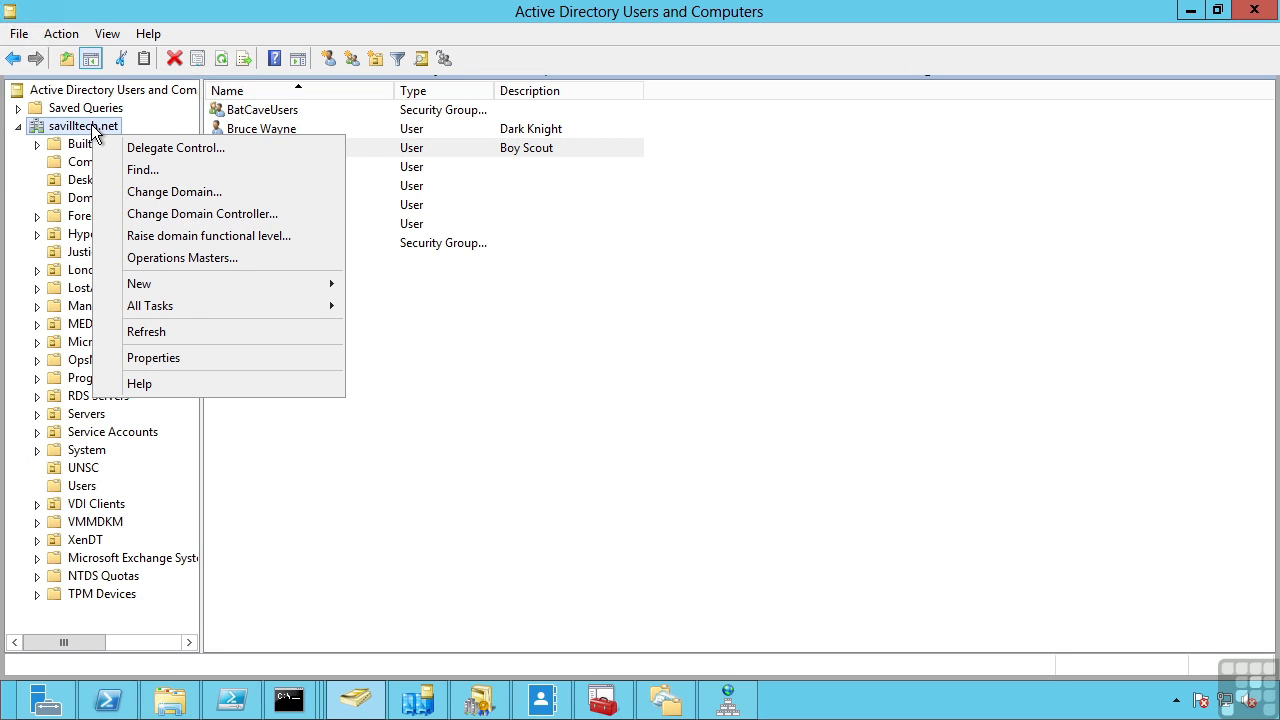
click(176, 257)
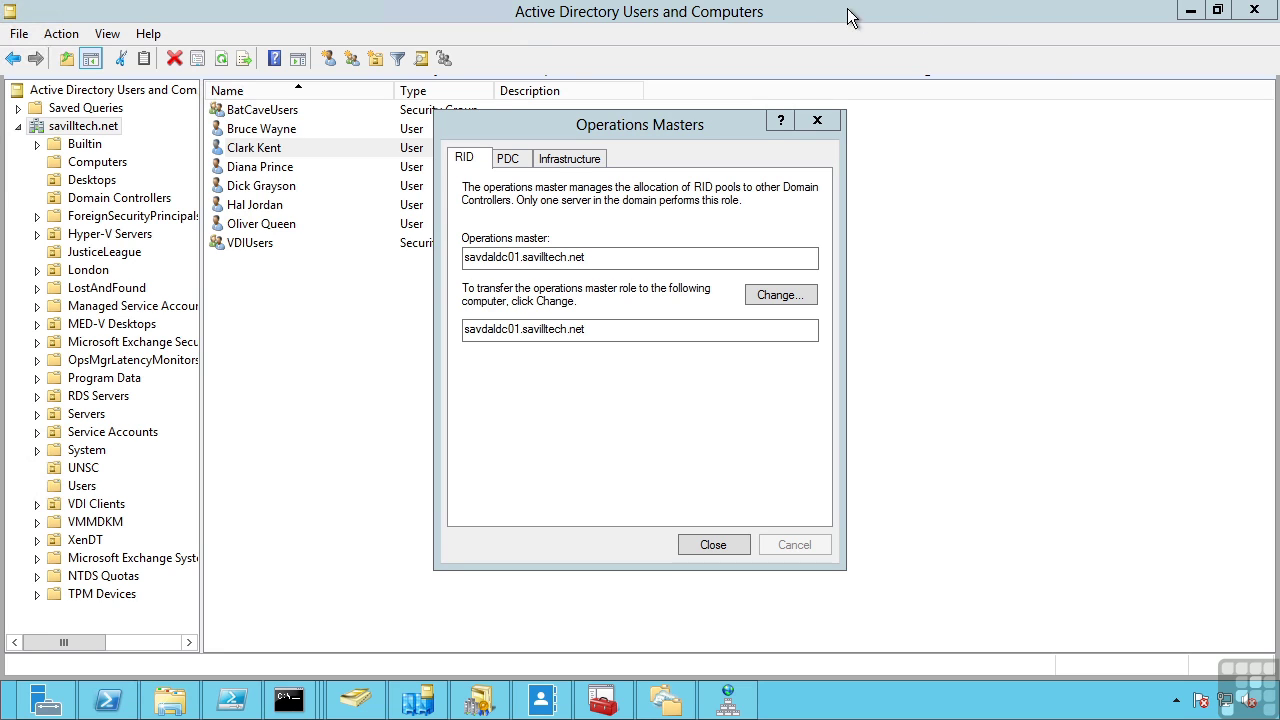
click(508, 158)
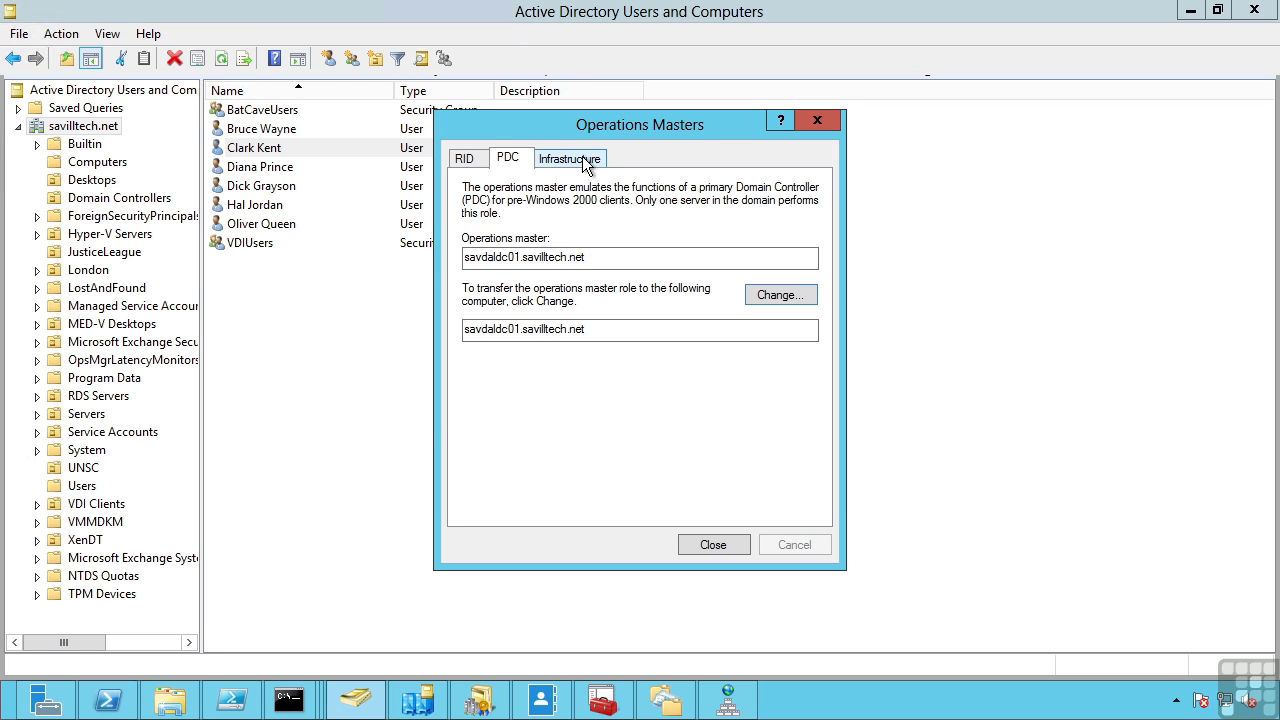
Step: Switch to the Command Prompt at S:\Tools\pstools and run w32tm /query /configuration to inspect the time service settings
click(289, 700)
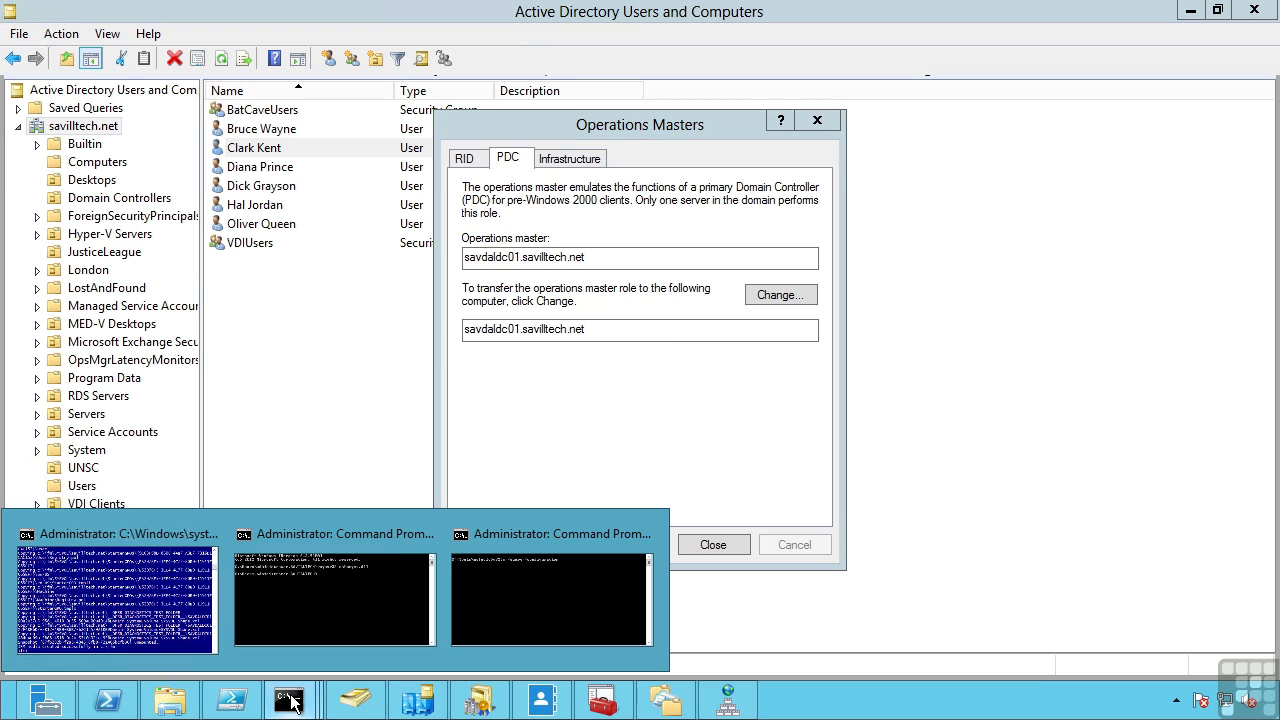
click(540, 582)
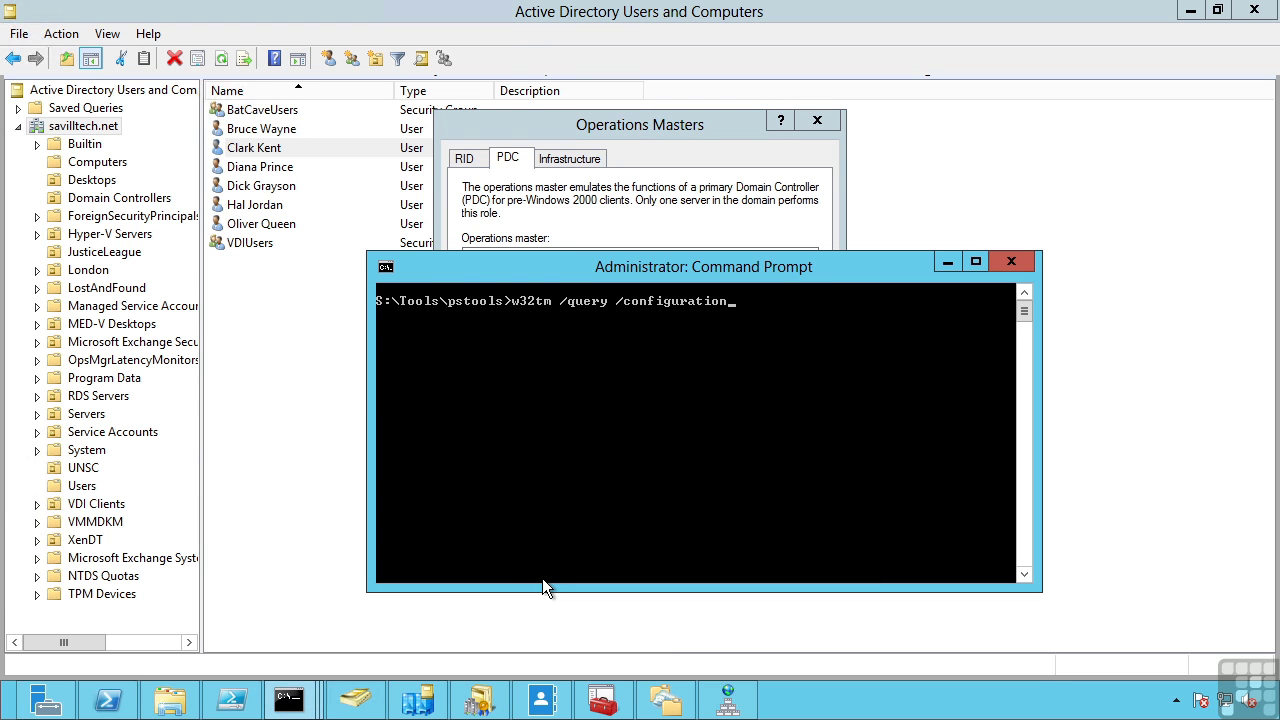
key(Return)
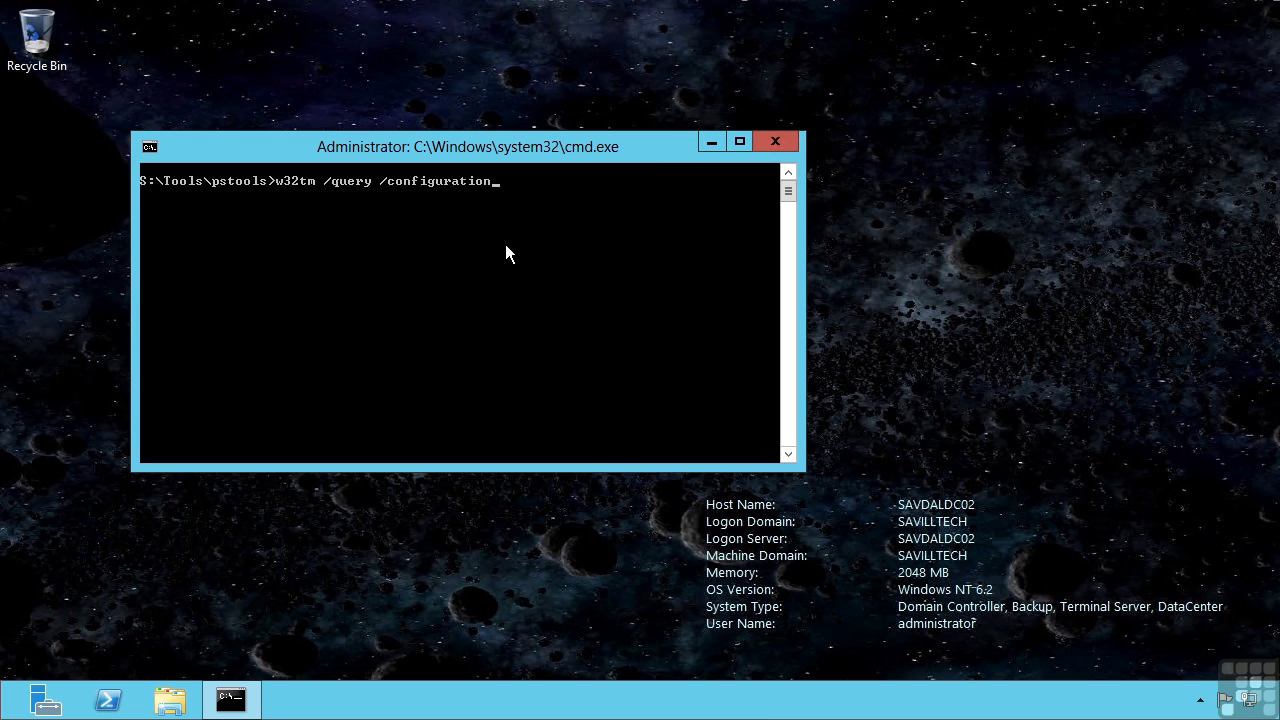
Step: Run w32tm /query /configuration on SAVDALDC02 as well, and minimize the first server's Command Prompt
click(505, 244)
key(Return)
key(Return)
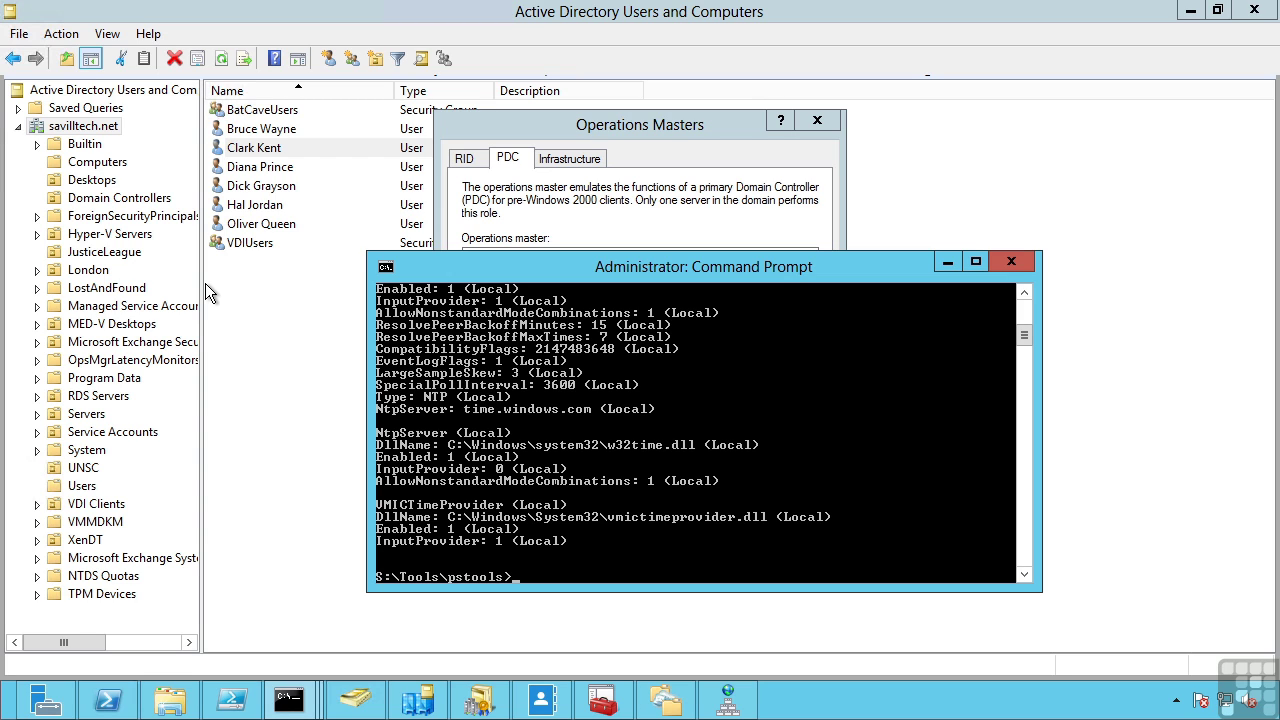
click(947, 258)
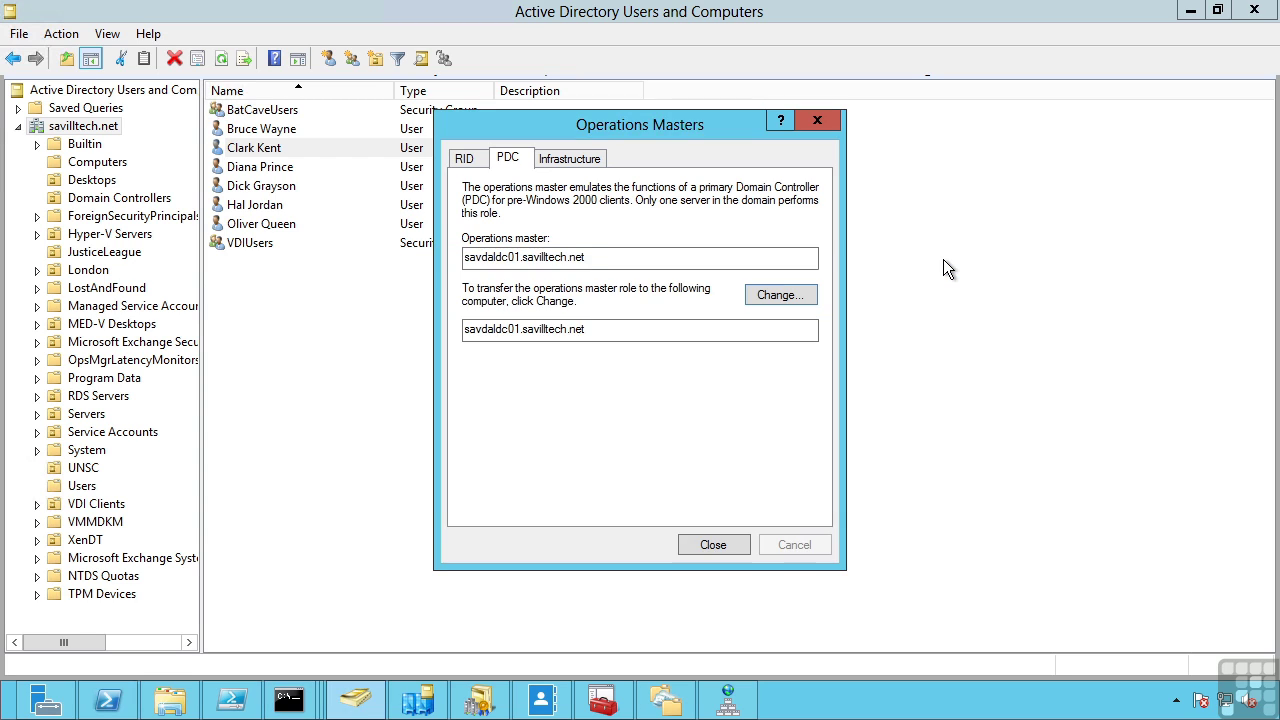
Step: Review the RID, PDC and Infrastructure operations master roles of the domain, and close the dialog without transferring any
click(466, 165)
click(506, 160)
click(475, 166)
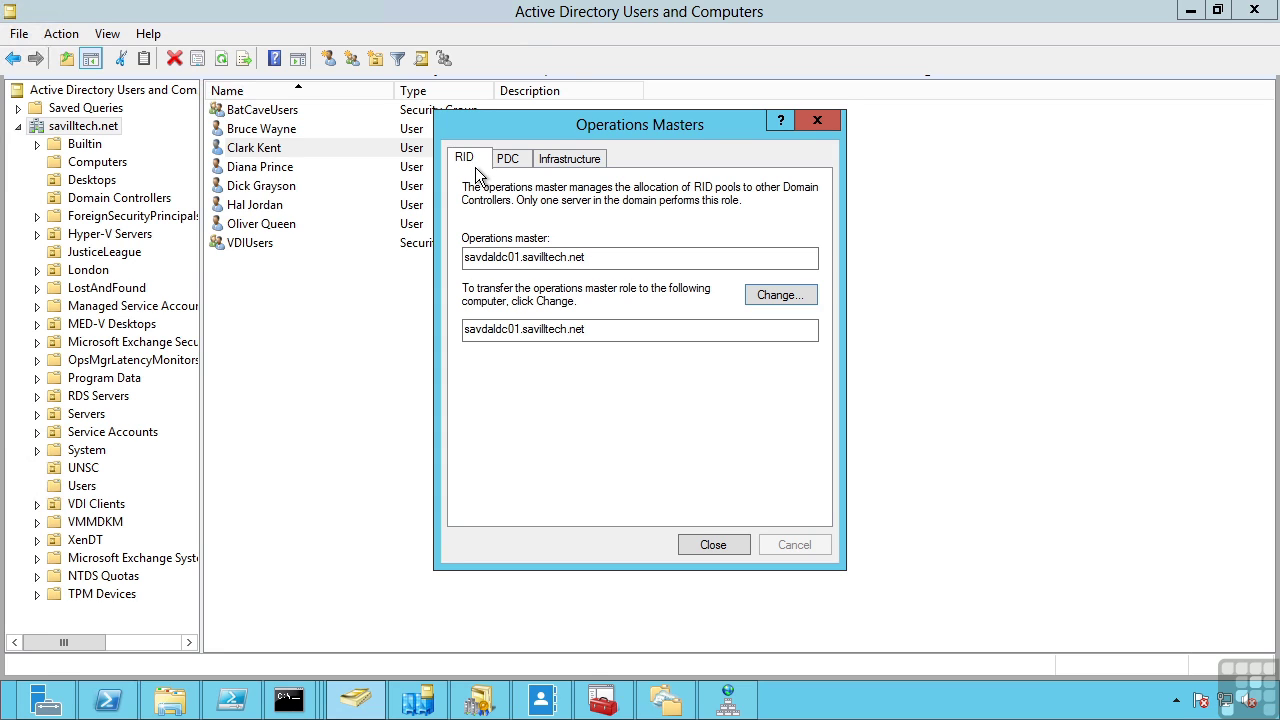
click(516, 163)
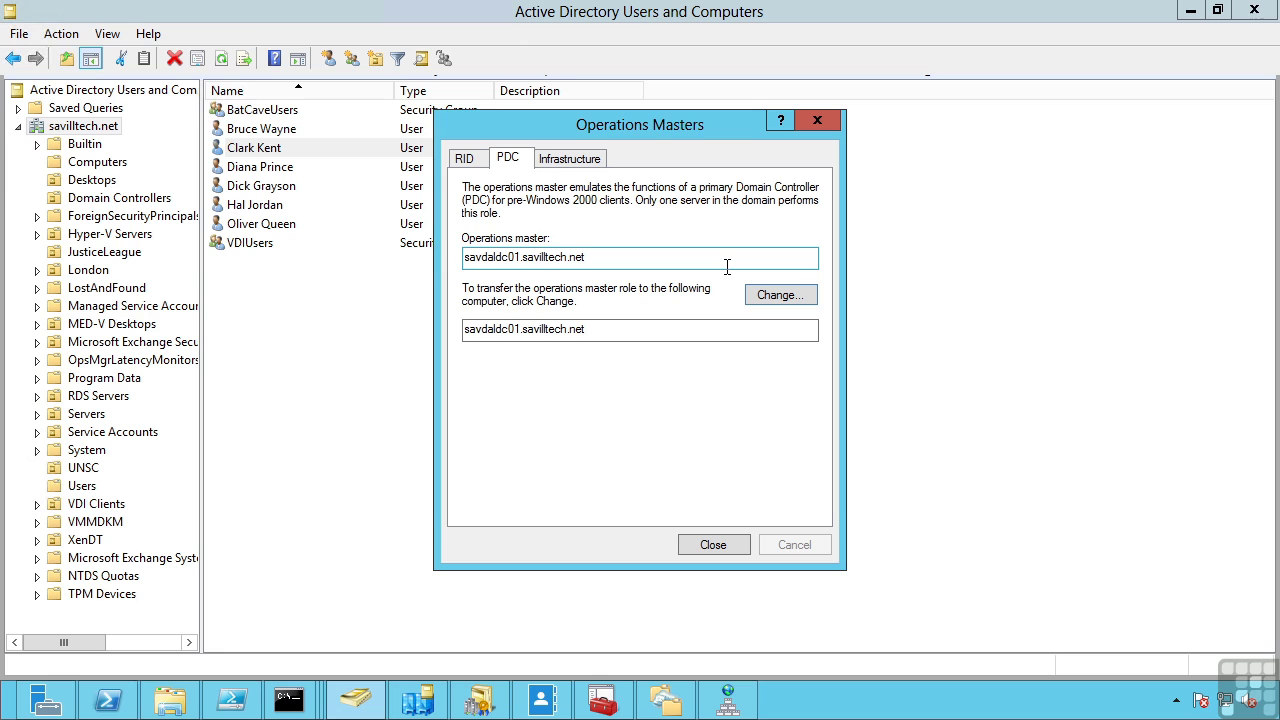
click(584, 163)
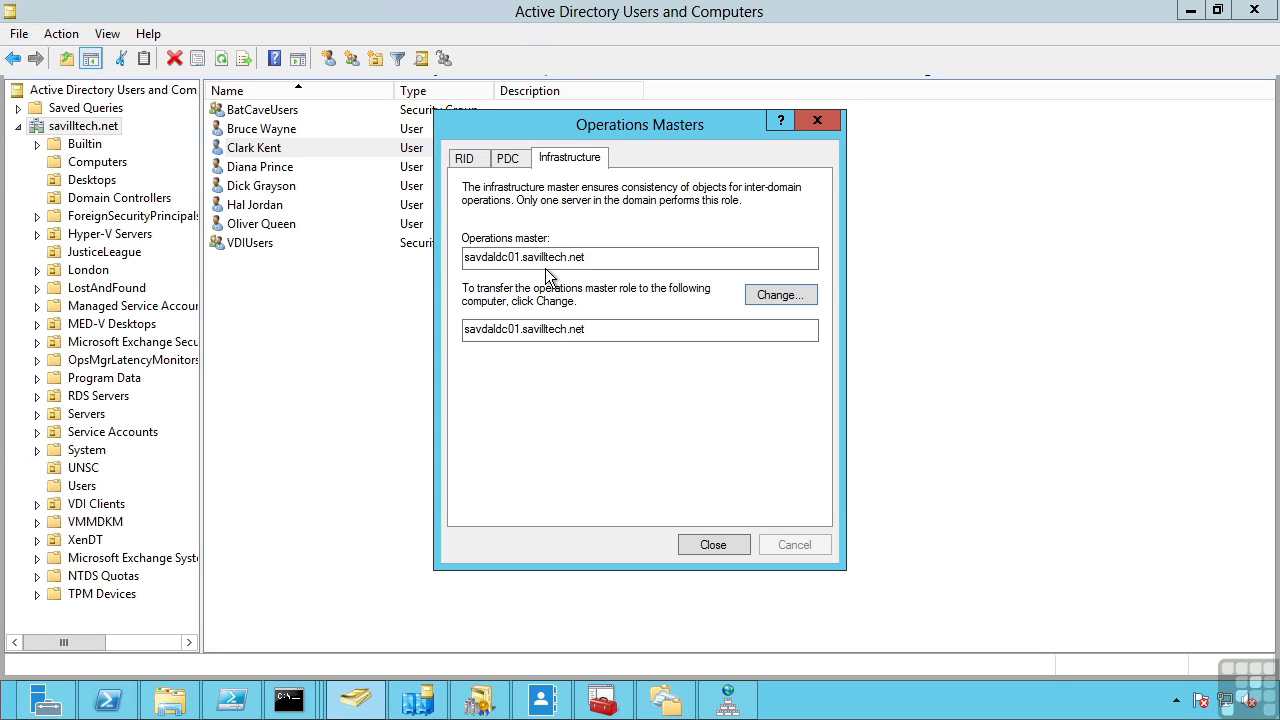
click(512, 157)
click(466, 162)
click(507, 162)
click(555, 164)
click(715, 546)
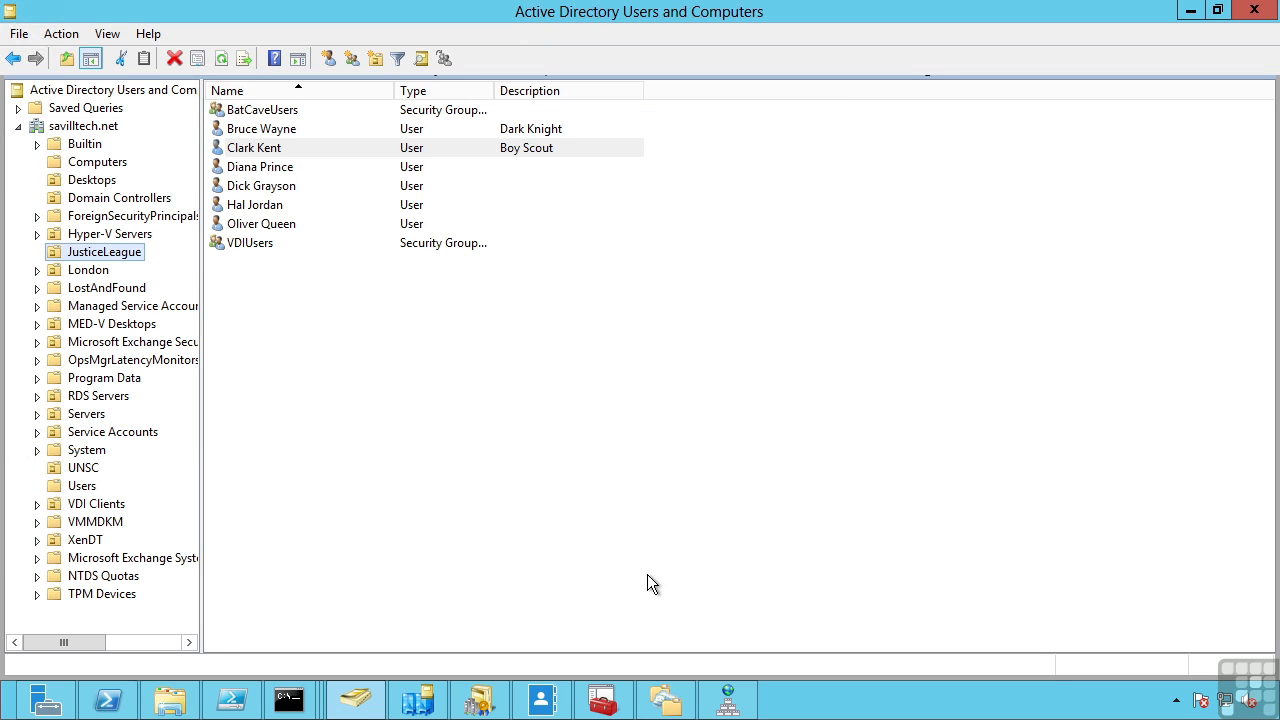
Step: Switch to Active Directory Domains and Trusts, check which server is the domain naming operations master, and close the dialog
click(482, 704)
right_click(86, 92)
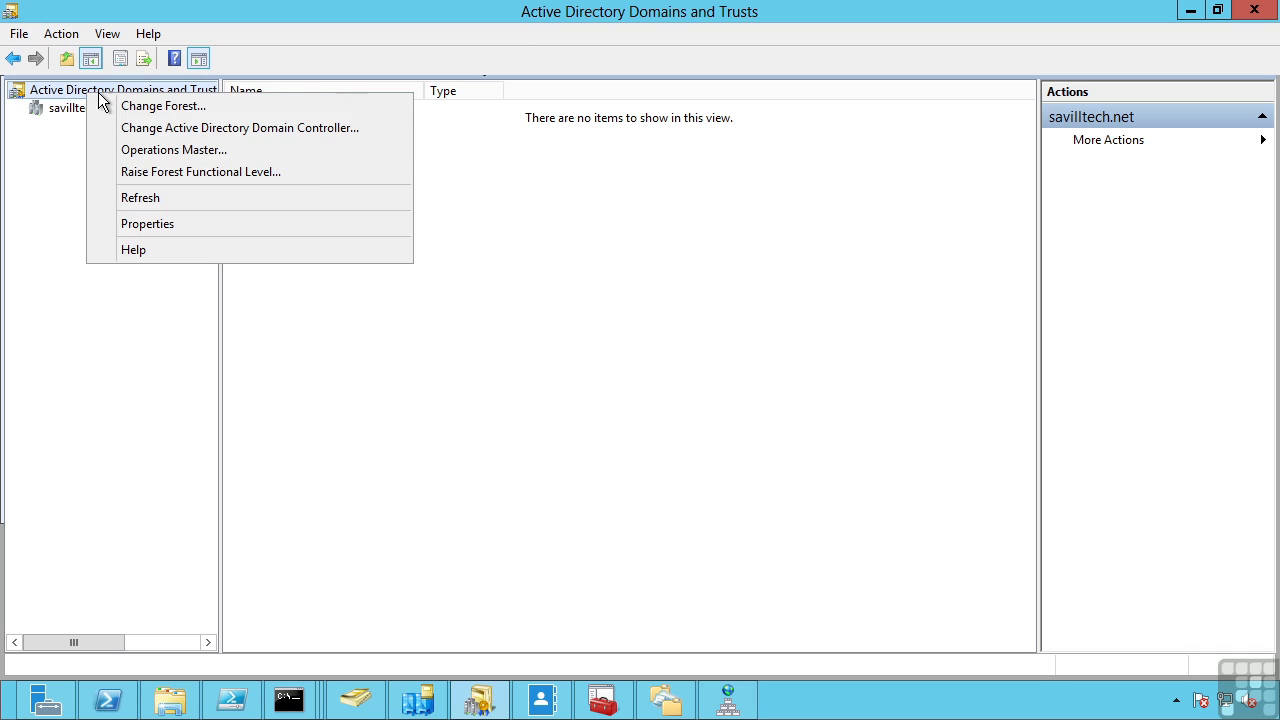
click(160, 152)
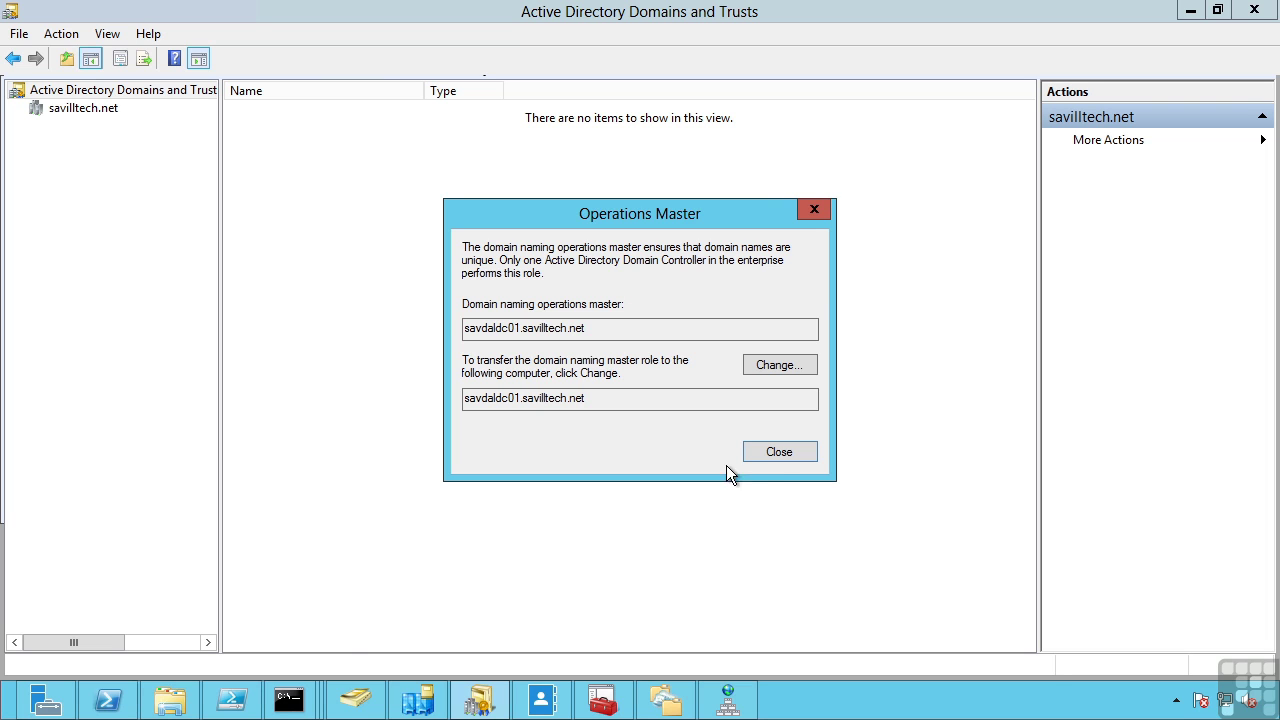
click(782, 452)
Step: Switch to the Console1 window, maximize it, and check the current schema master of the Active Directory Schema
click(606, 700)
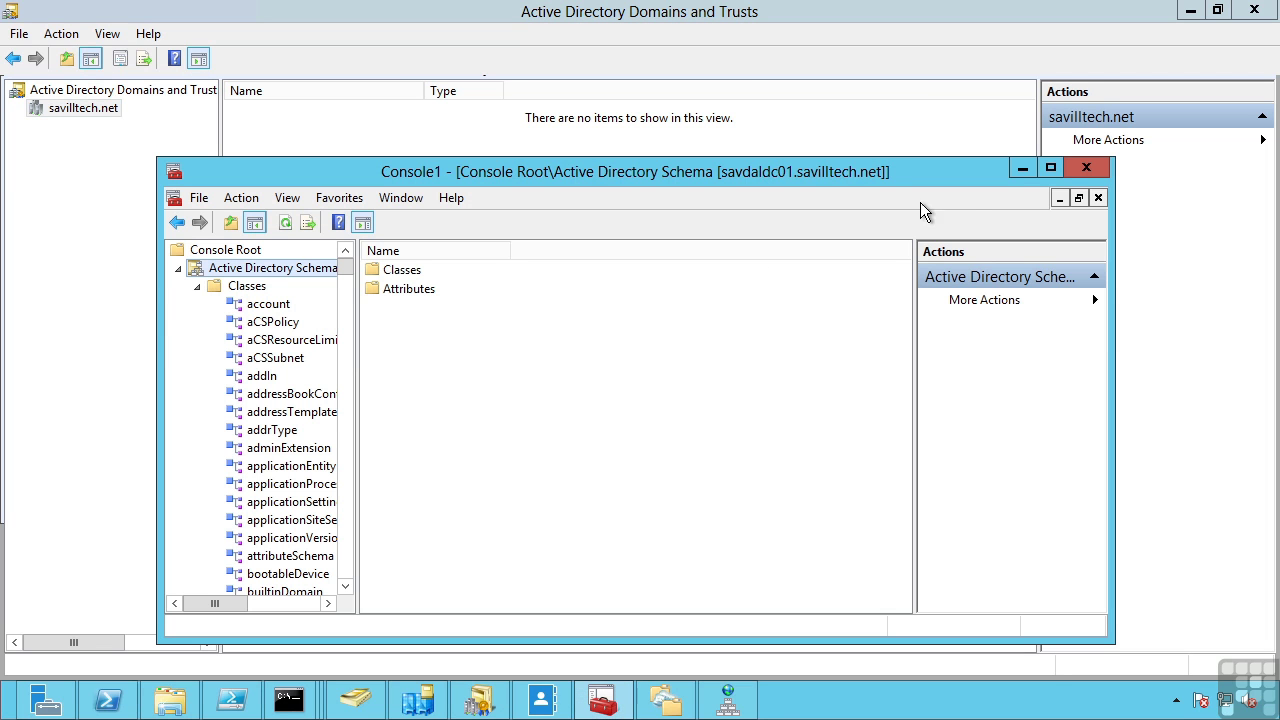
click(1050, 168)
right_click(112, 105)
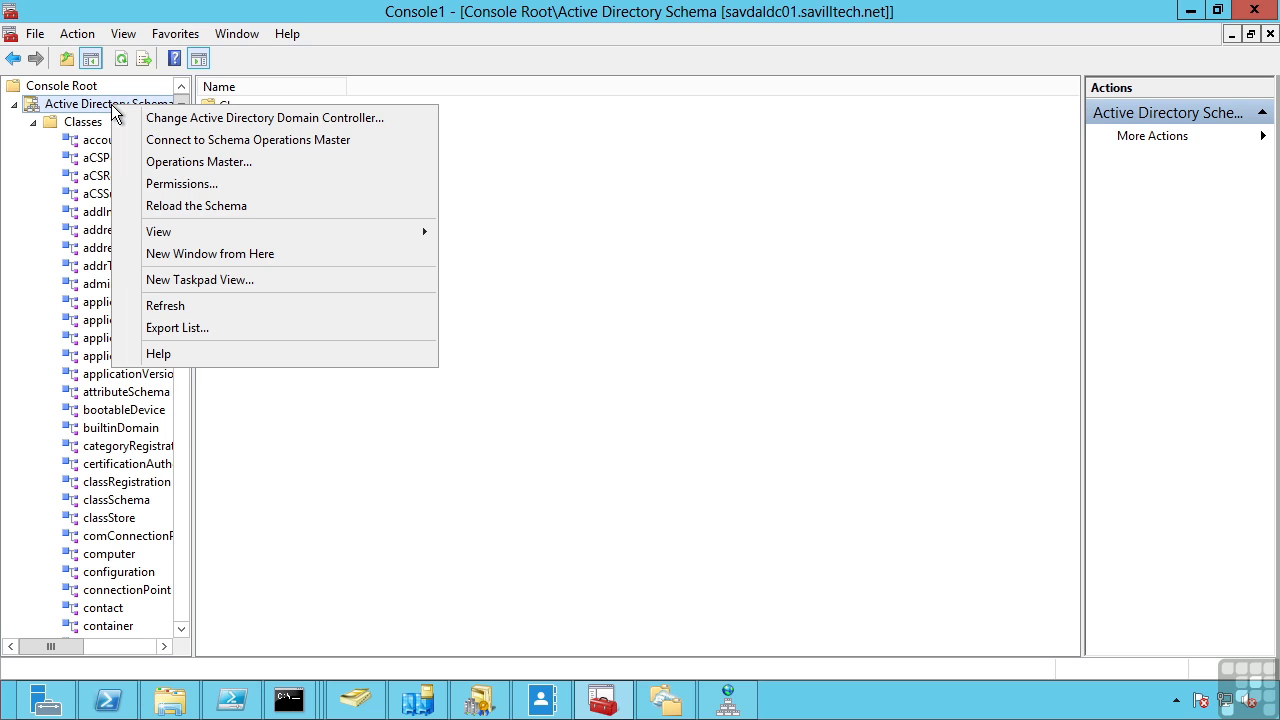
click(153, 165)
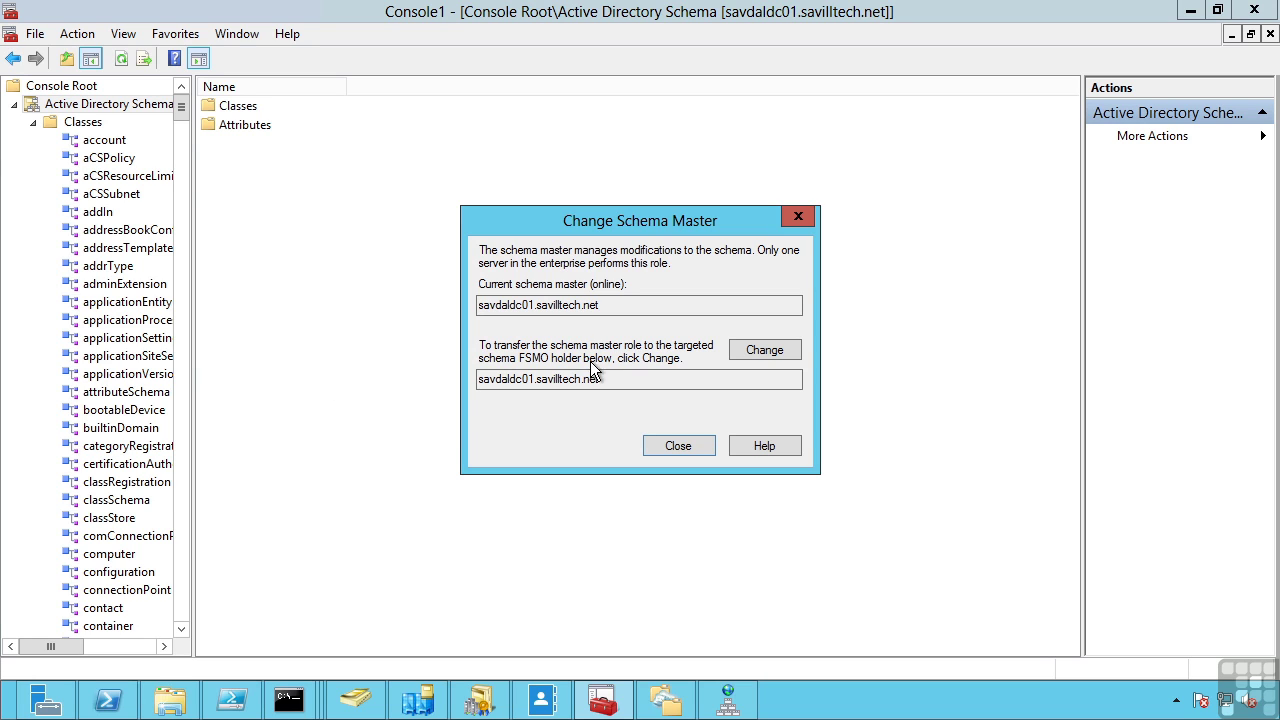
click(679, 446)
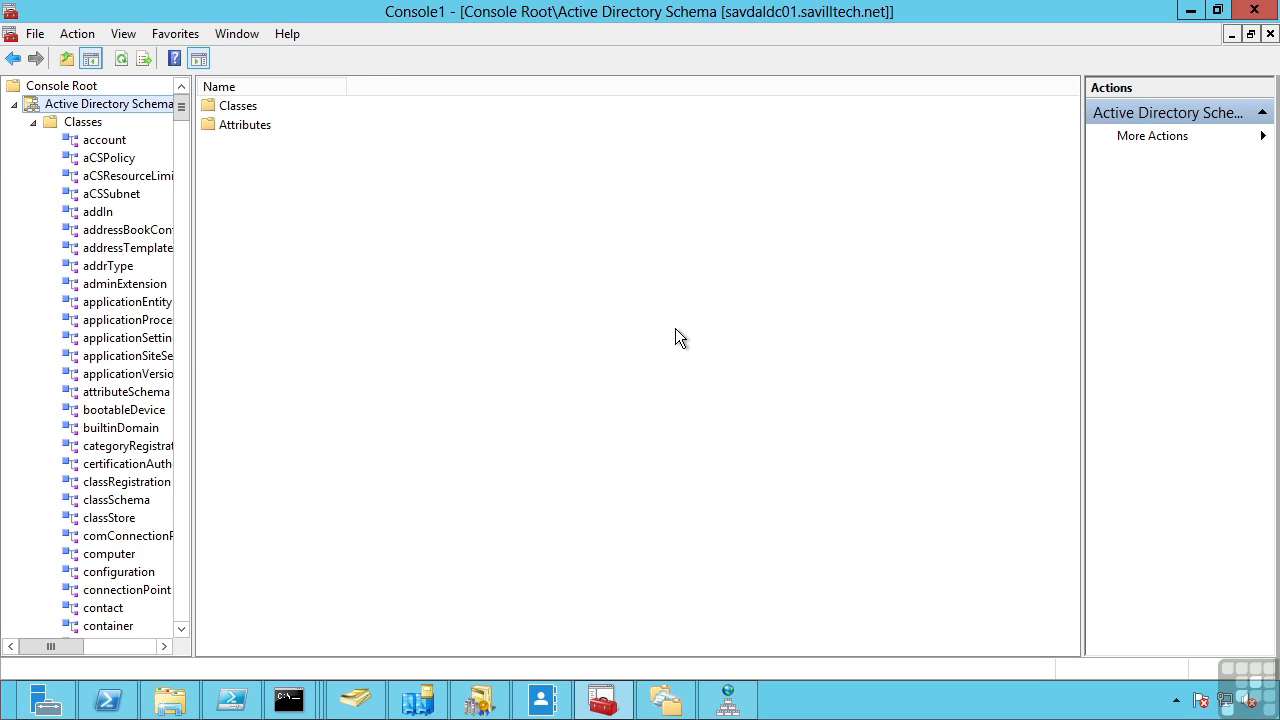
Step: Locate the Active Directory Schema snap-in among the console's available snap-ins, widen the name column, and cancel without adding it
click(37, 33)
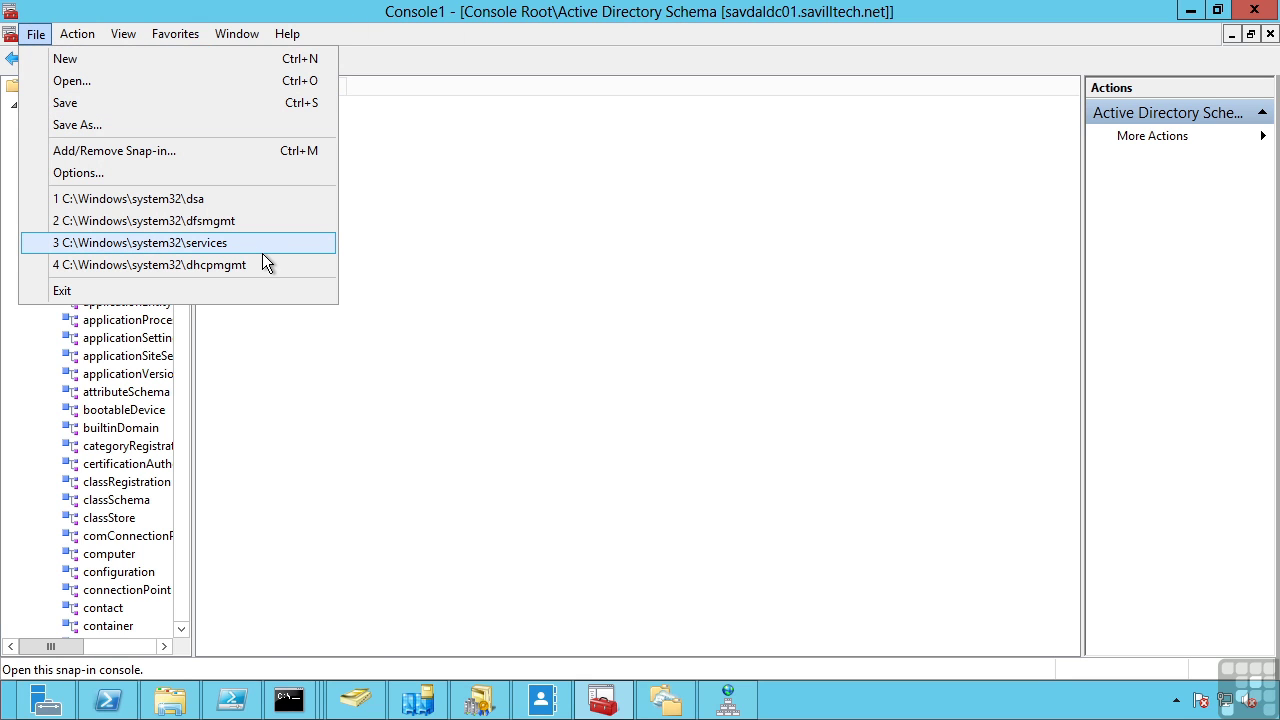
click(105, 150)
click(420, 240)
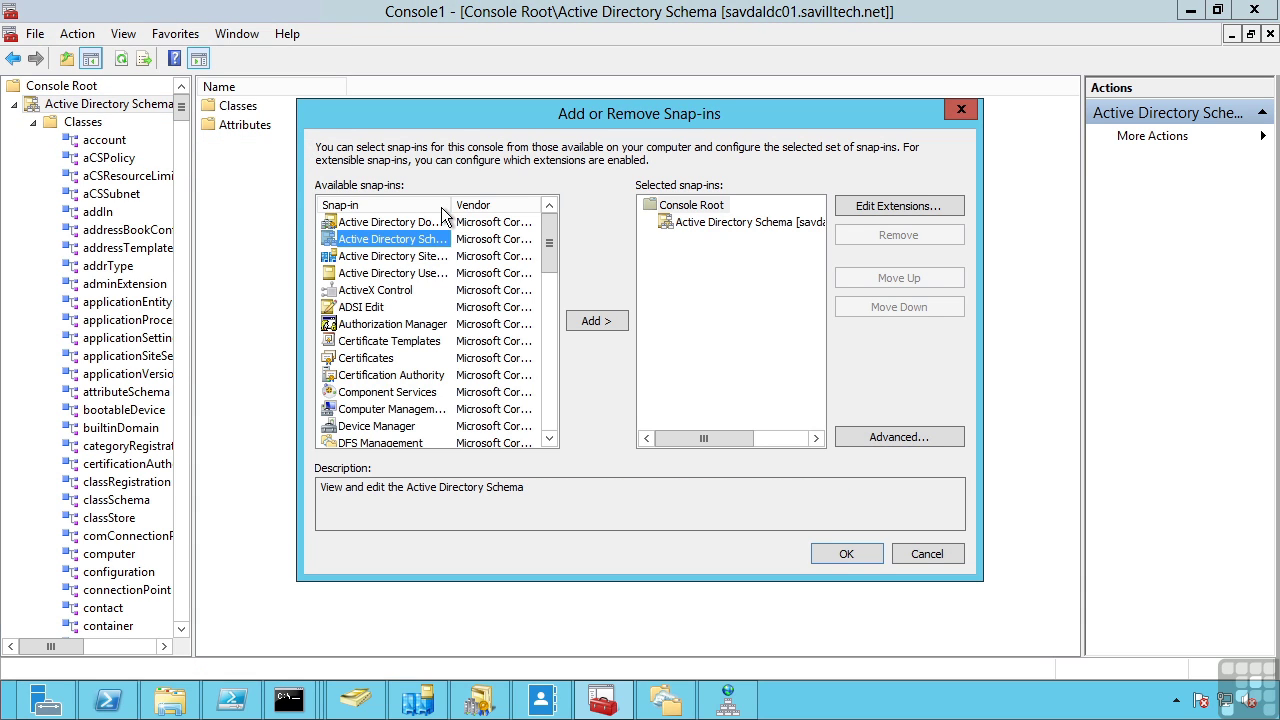
drag(454, 204, 533, 204)
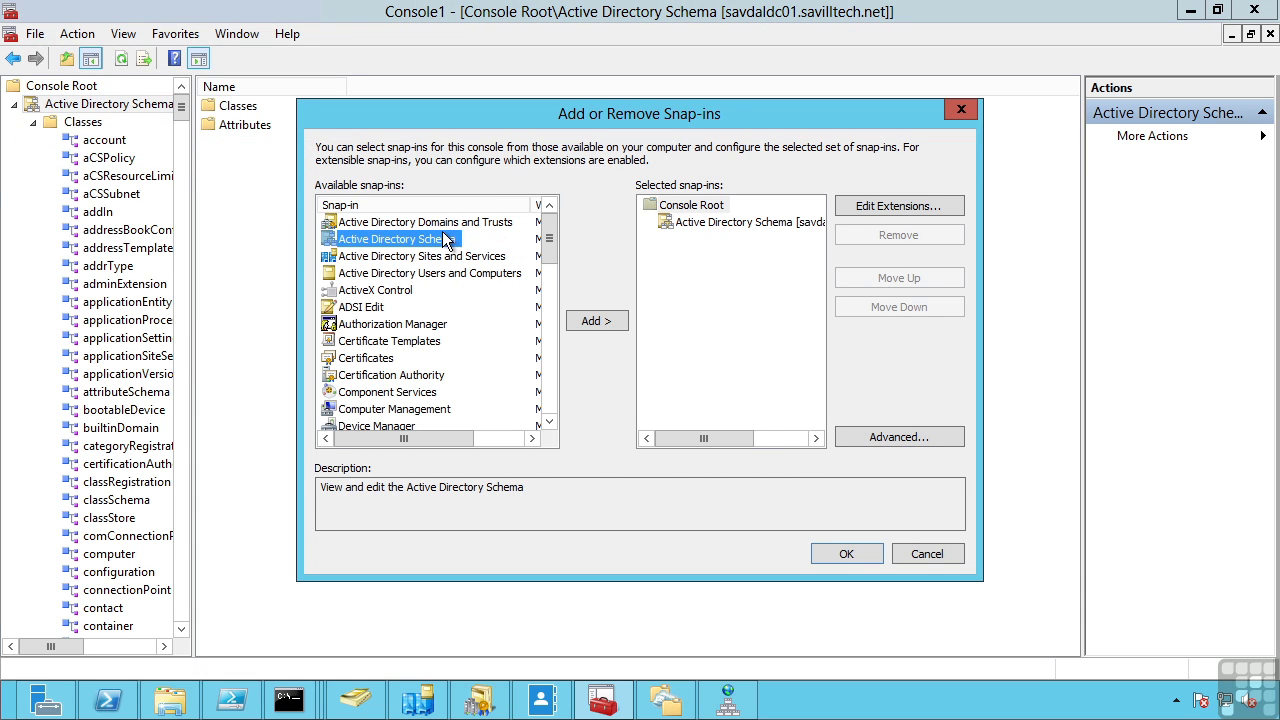
click(926, 553)
Step: Bring up the Command Prompt showing the regsvr32 schmmgmt.dll registration command, examine it, and minimize it
mouse_move(286, 705)
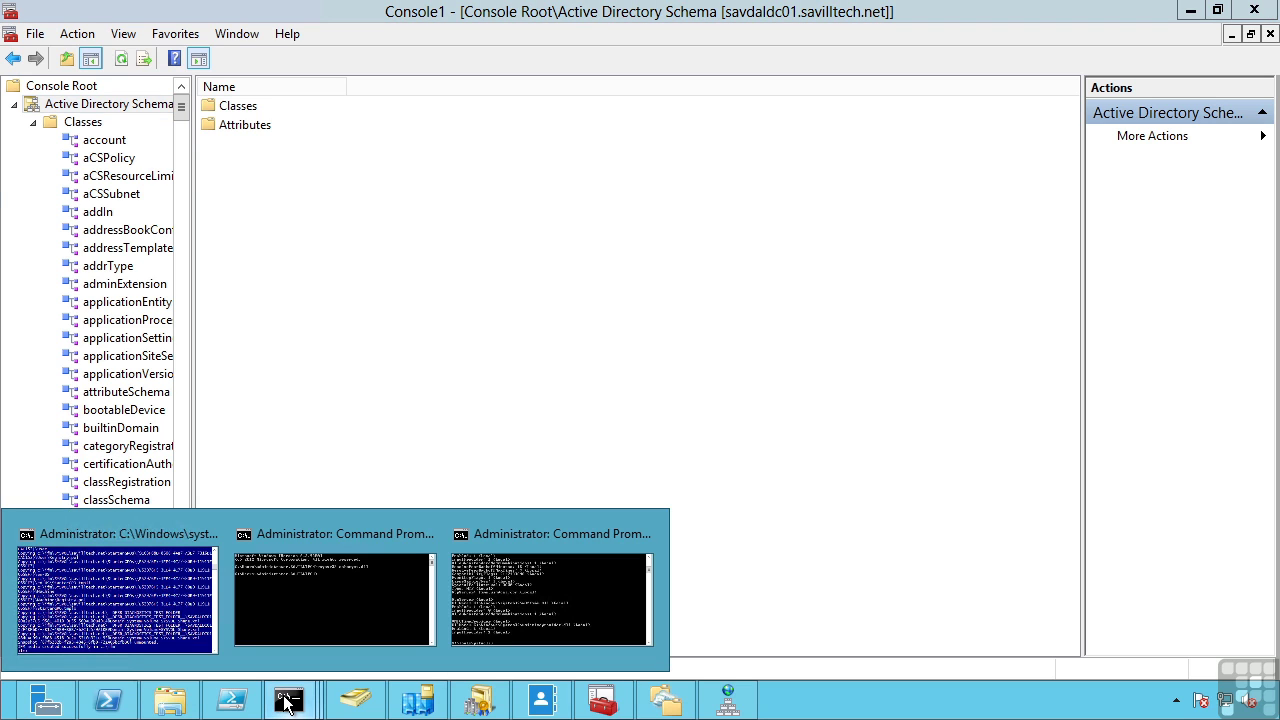
click(344, 595)
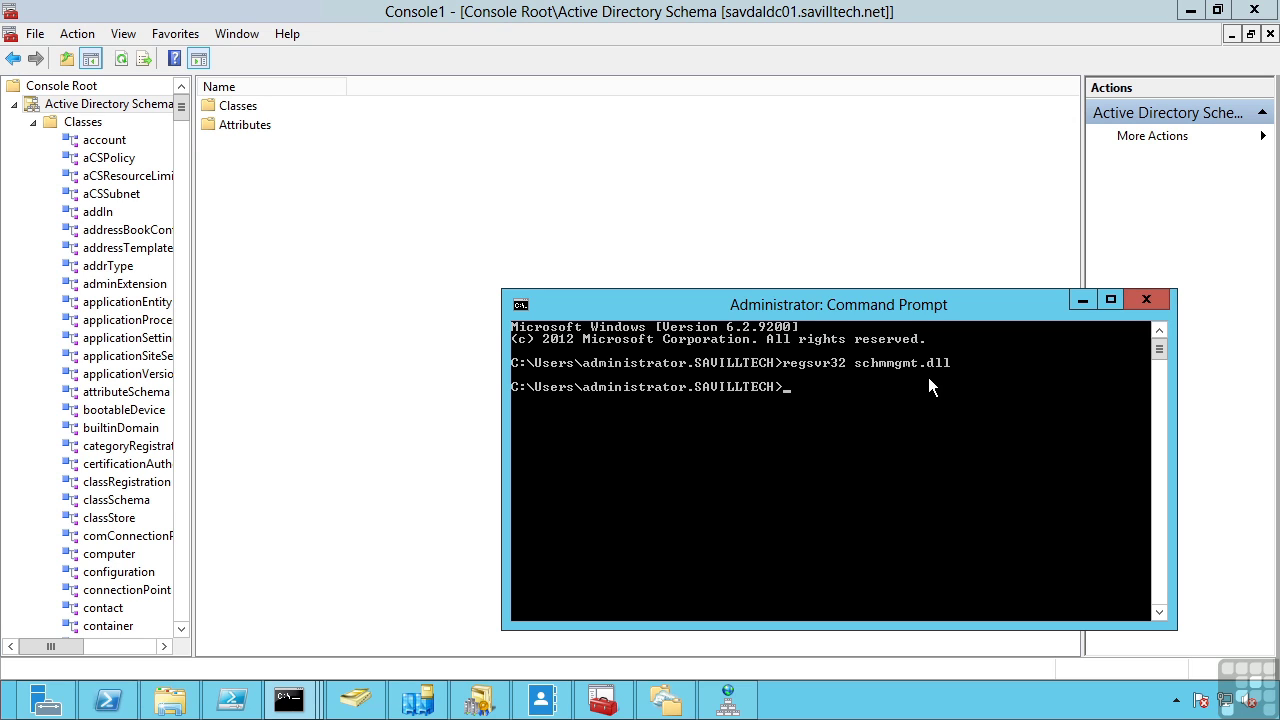
click(1082, 300)
Step: Browse the schema's aCSResourceLimits class and the Attributes list, and return to the Active Directory Schema root
click(108, 177)
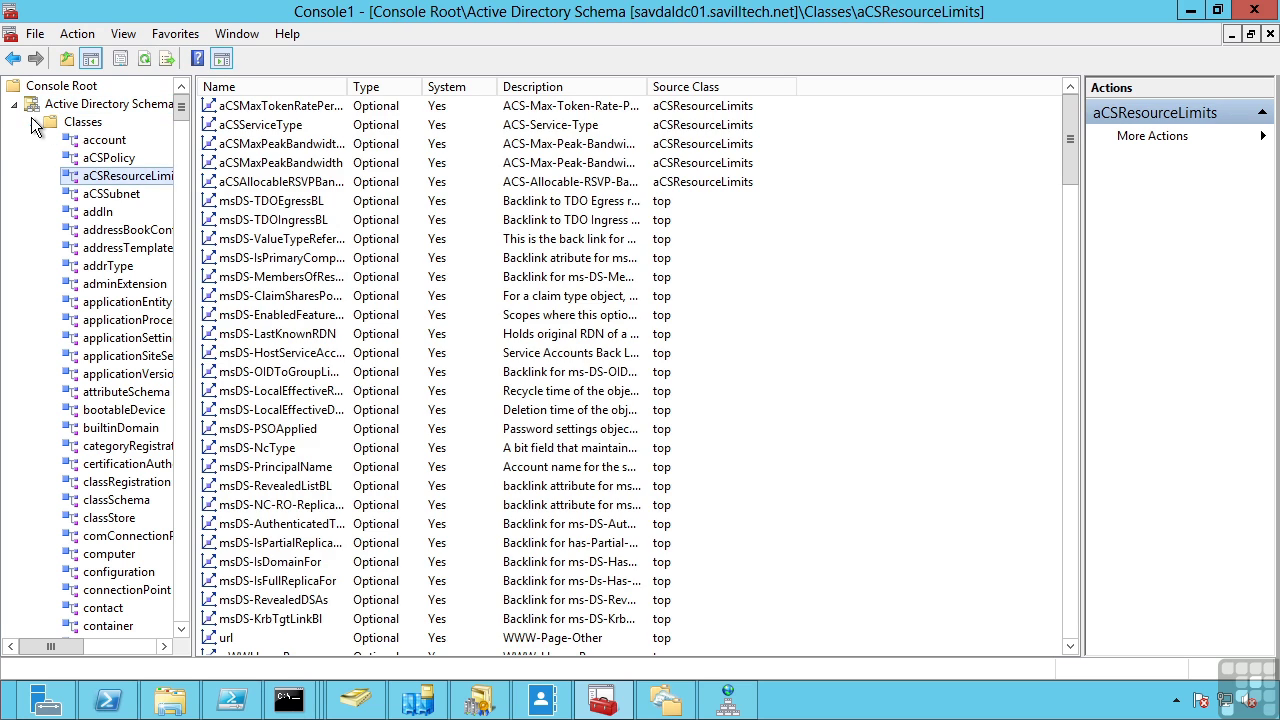
click(33, 122)
click(57, 143)
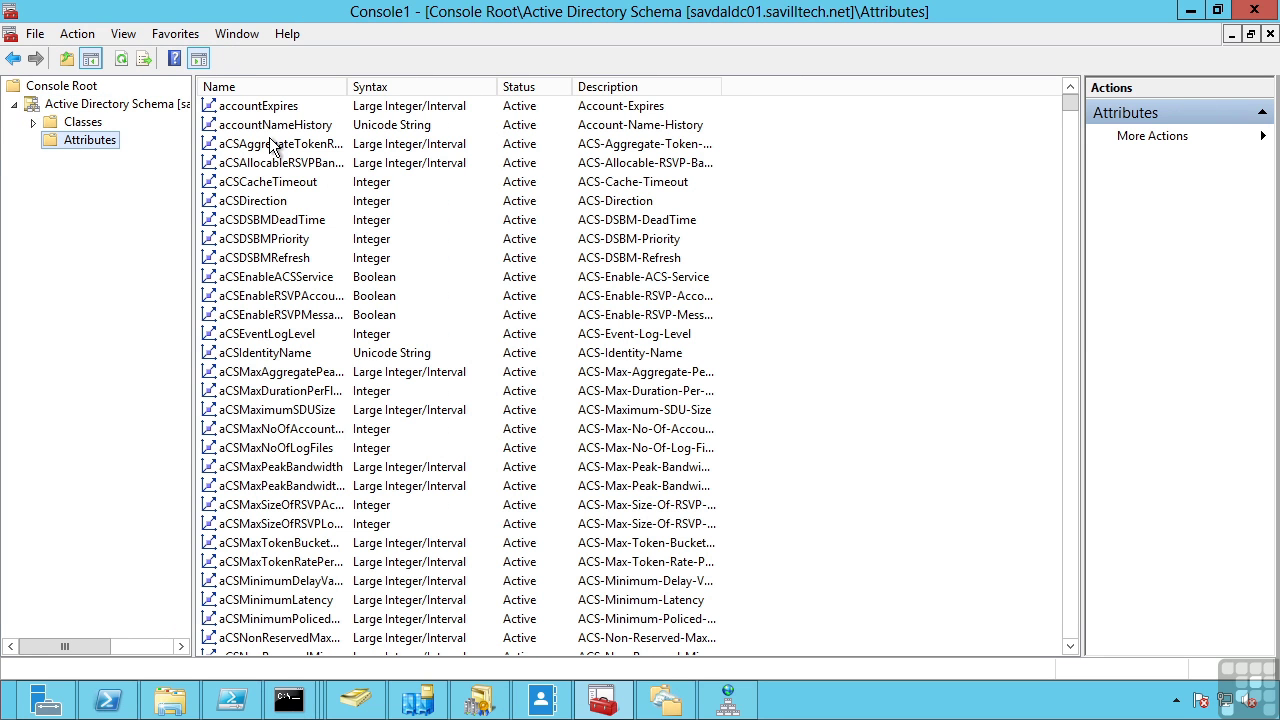
click(103, 108)
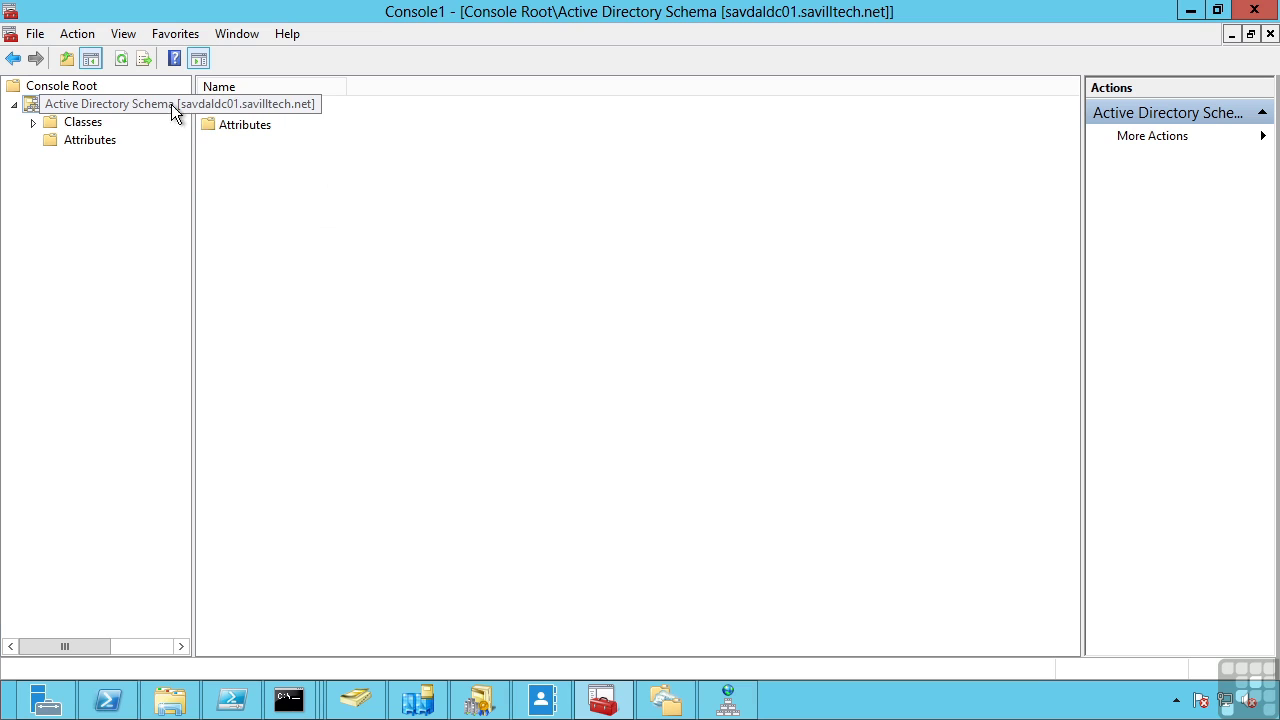